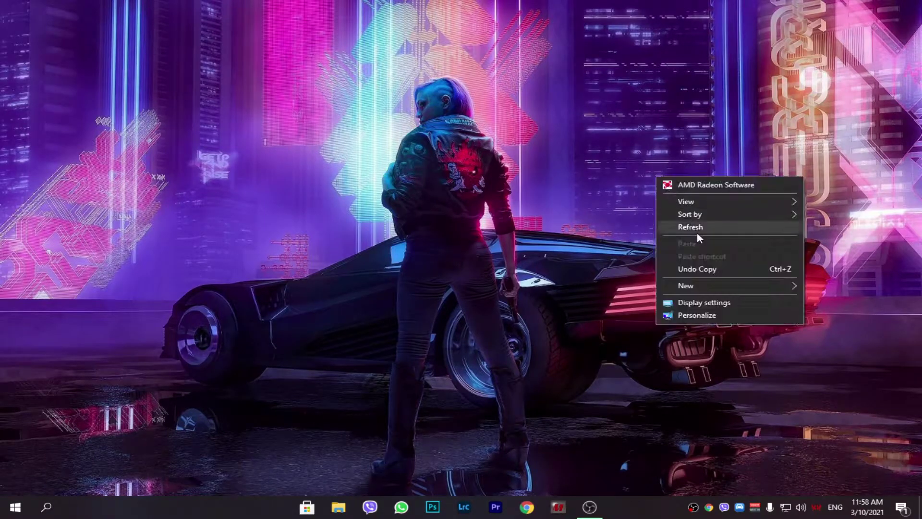
# Step: Refresh the desktop several times, then check Display 1's refresh rate list, leaving it at 60 Hz
pyautogui.click(696, 232)
pyautogui.rightClick(598, 151)
pyautogui.click(620, 202)
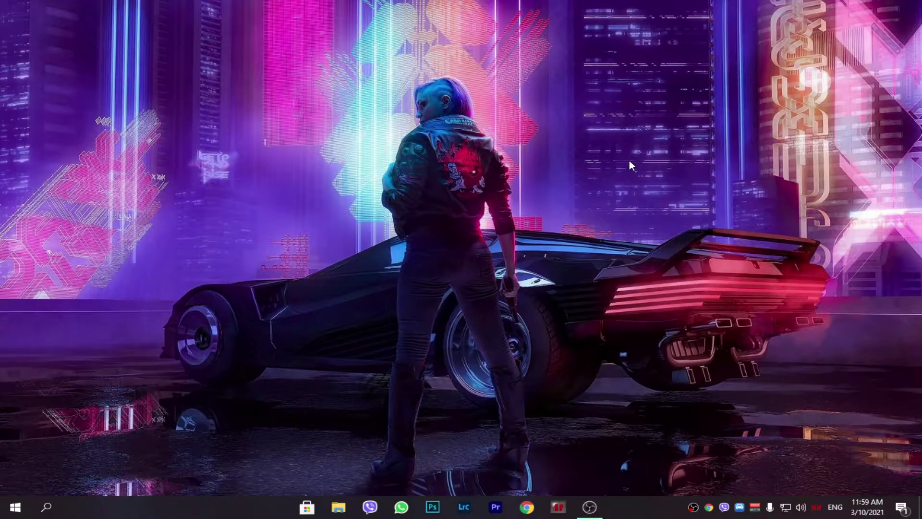
pyautogui.rightClick(624, 123)
pyautogui.click(672, 175)
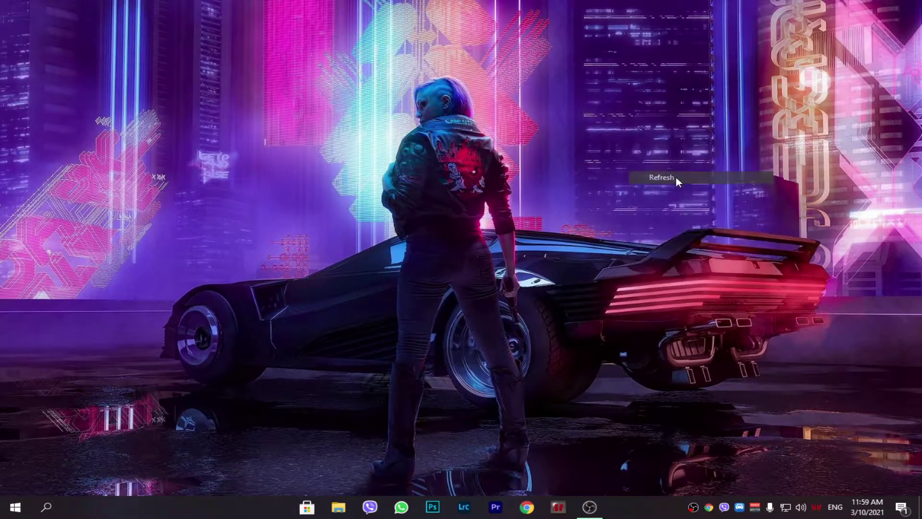
pyautogui.rightClick(613, 160)
pyautogui.click(650, 211)
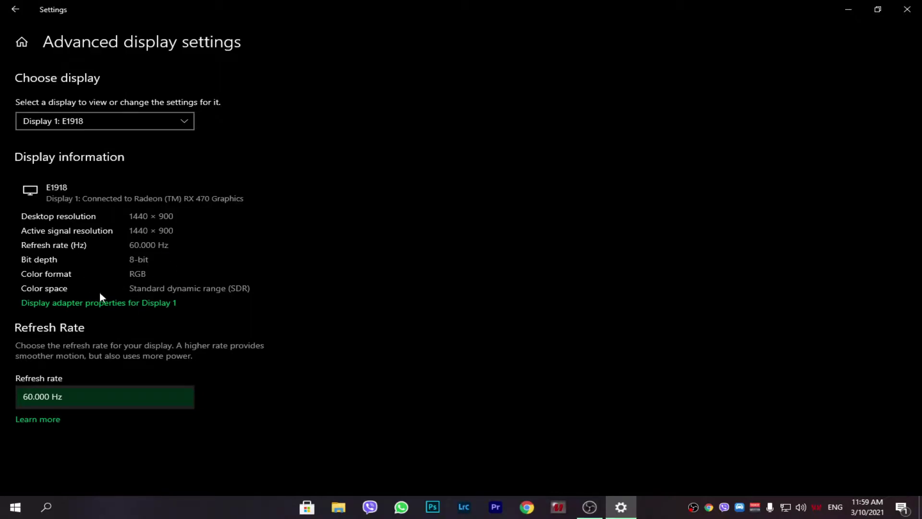
pyautogui.click(122, 199)
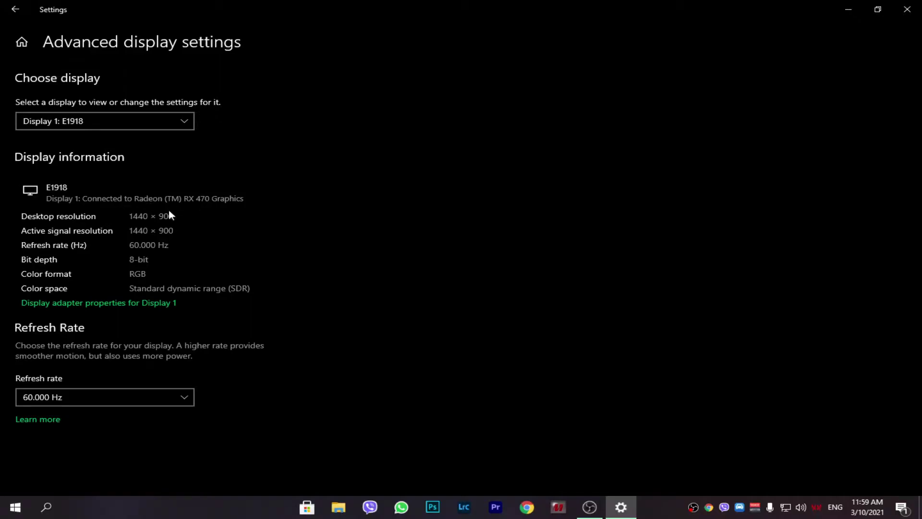
# Step: Minimize Windows Settings and refresh the desktop twice
pyautogui.click(849, 10)
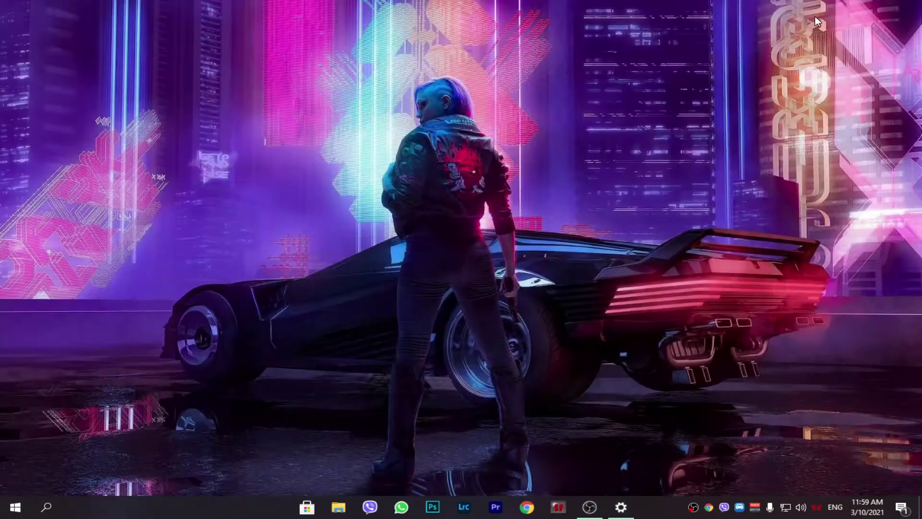
pyautogui.rightClick(775, 34)
pyautogui.click(823, 83)
pyautogui.rightClick(687, 154)
pyautogui.click(724, 210)
# Step: Bring up the desktop shortcut menu showing the AMD Radeon Software entry
pyautogui.click(590, 506)
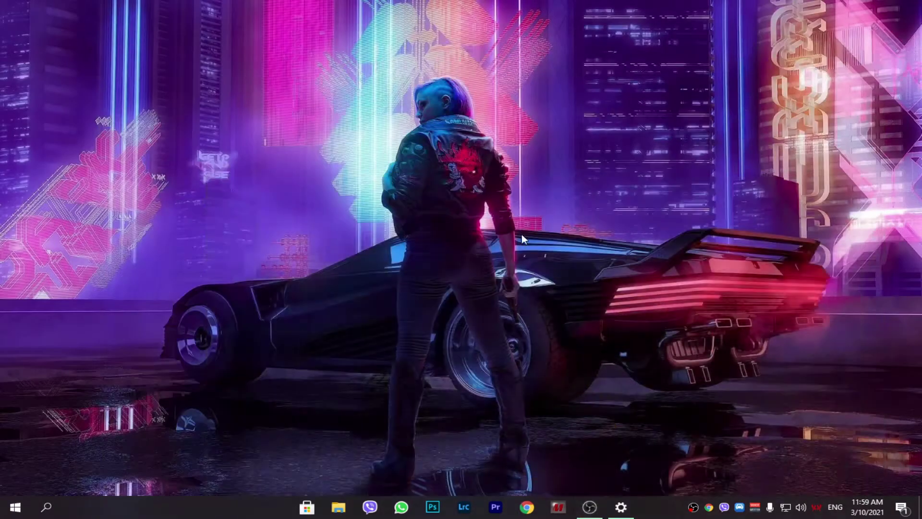
pyautogui.rightClick(521, 234)
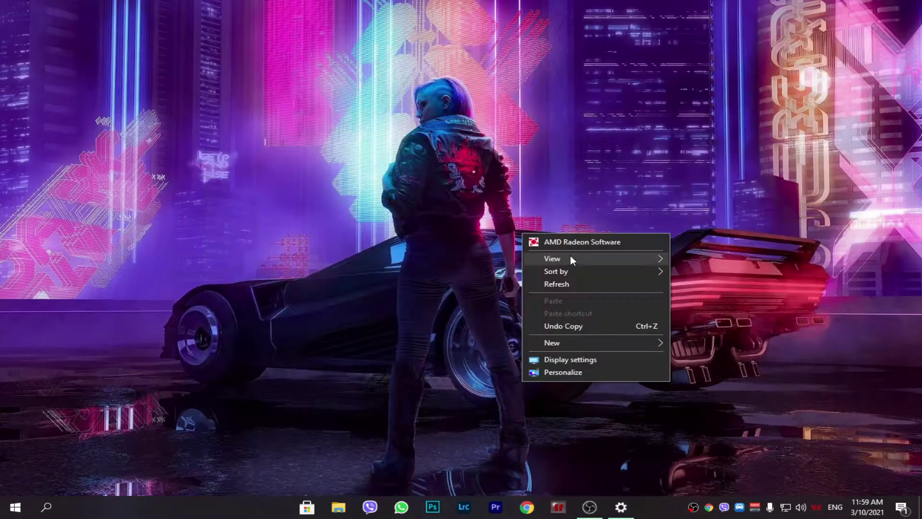
pyautogui.rightClick(435, 87)
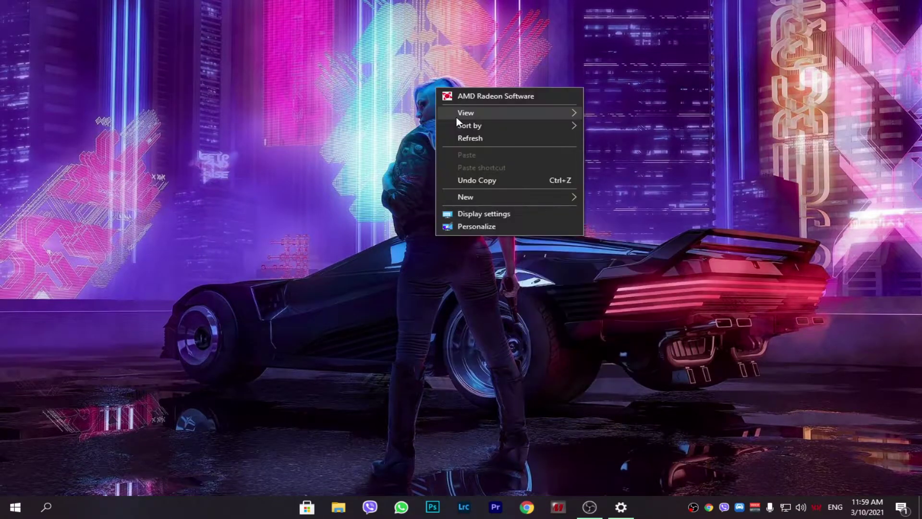
pyautogui.rightClick(330, 90)
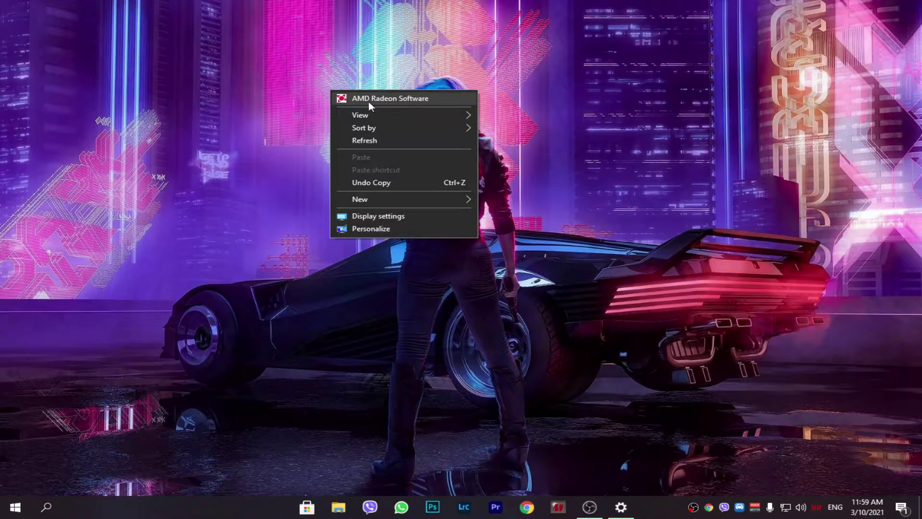
# Step: Launch AMD Radeon Software and go to its Display settings page
pyautogui.click(384, 99)
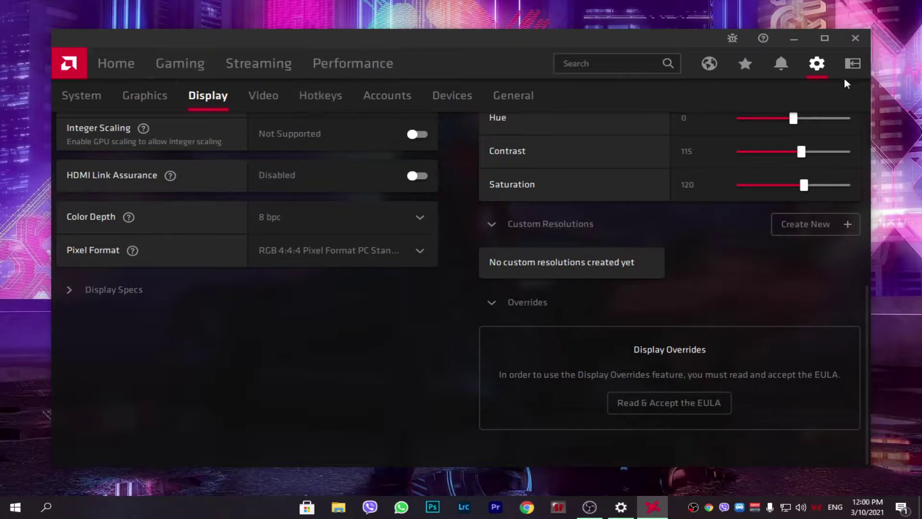
pyautogui.rightClick(875, 115)
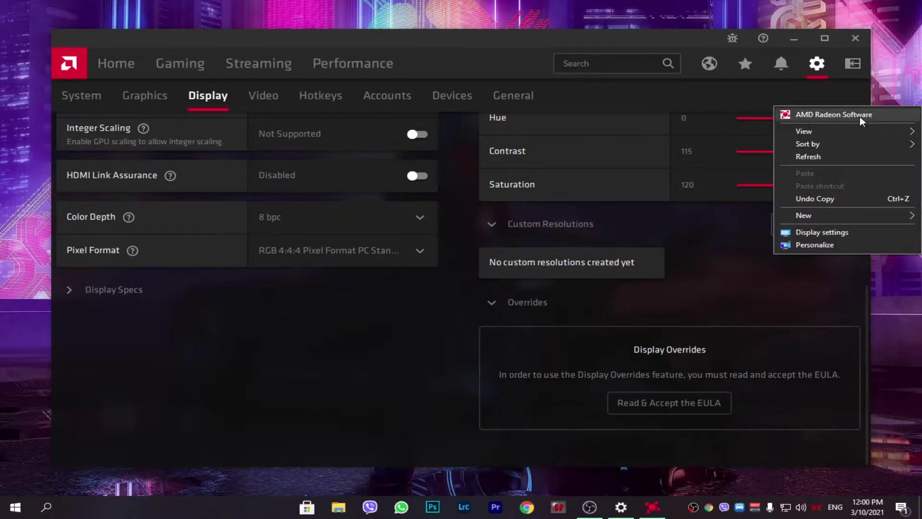
pyautogui.click(577, 95)
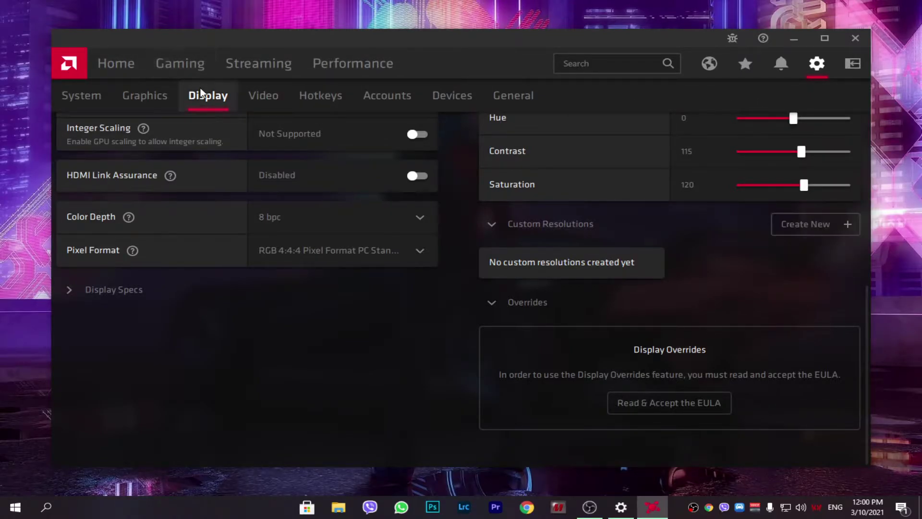
pyautogui.click(813, 67)
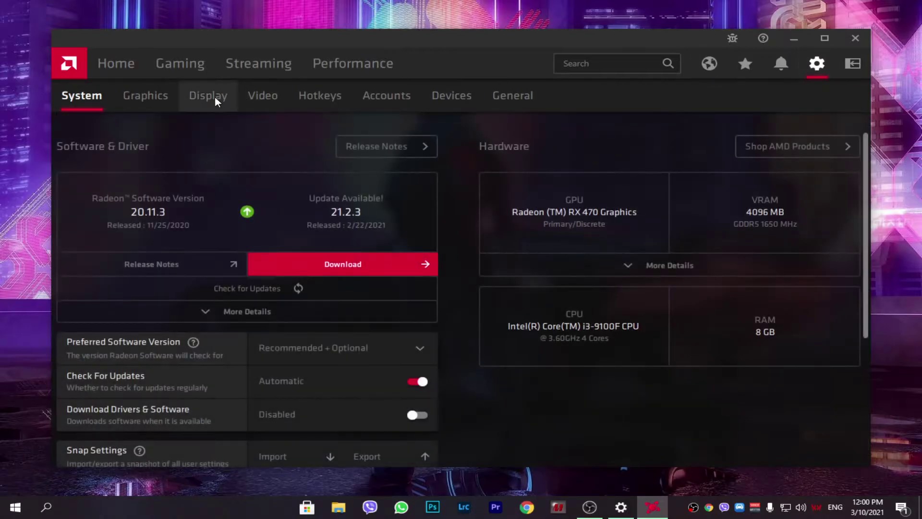
pyautogui.click(214, 96)
# Step: Expand Custom Resolutions and create a new 1440 x 900 @ 60 Hz entry
pyautogui.scroll(-3, 682, 317)
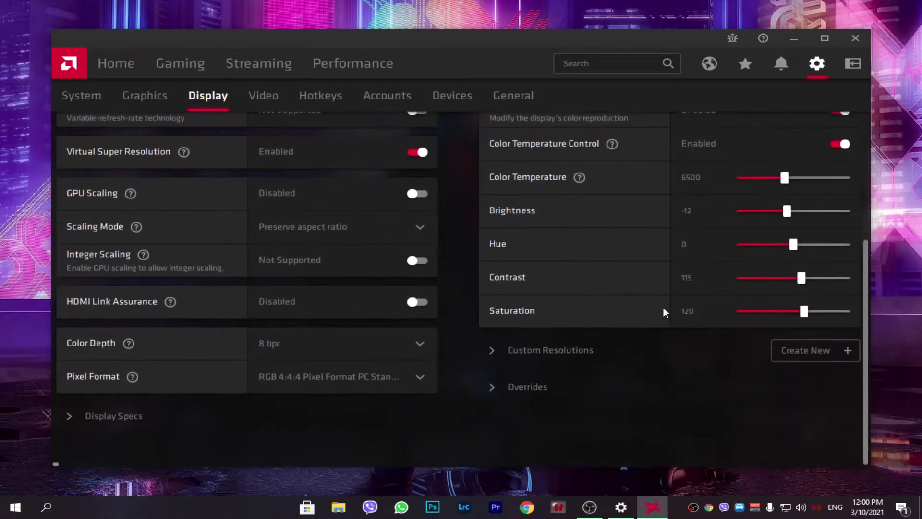
pyautogui.click(492, 355)
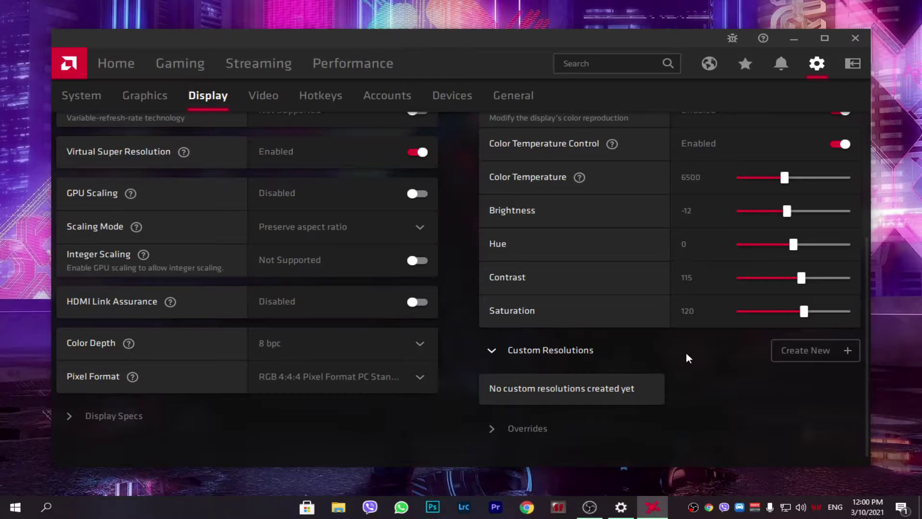
pyautogui.click(824, 356)
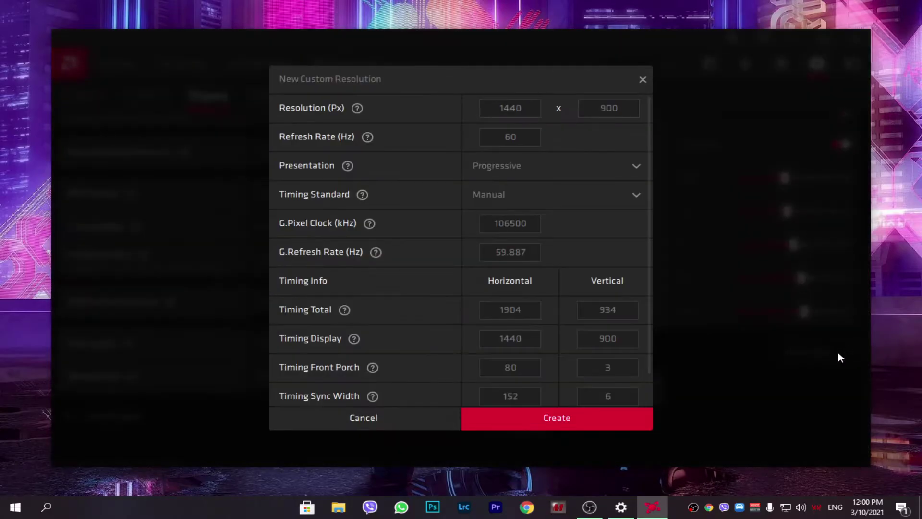
pyautogui.scroll(-1, 568, 259)
pyautogui.moveTo(528, 219); pyautogui.dragTo(456, 225)
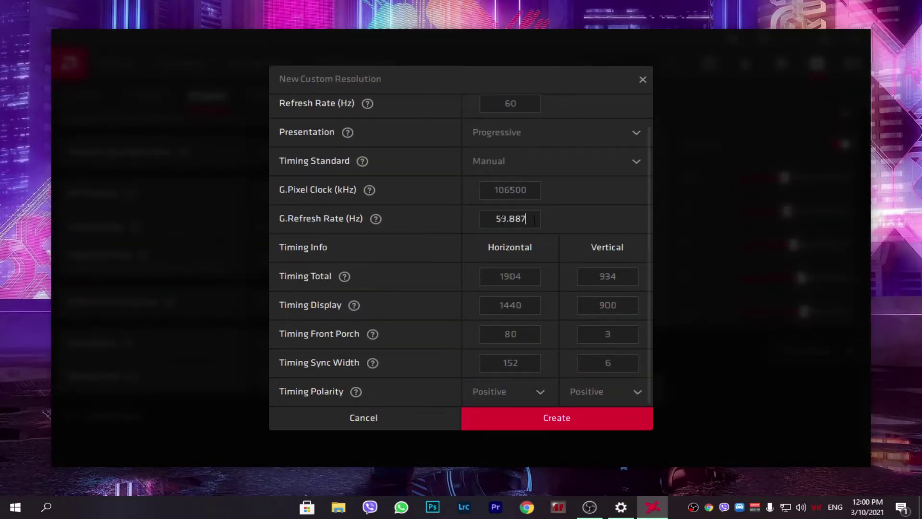
pyautogui.write('5')
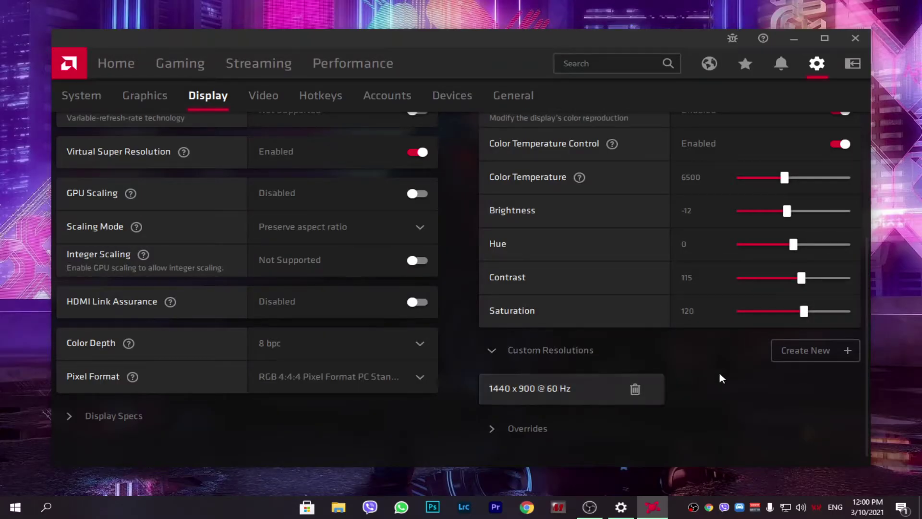
# Step: Try editing the existing 1440 x 900 custom resolution to 65 Hz and deleting the 60 Hz one
pyautogui.click(601, 390)
pyautogui.moveTo(537, 219); pyautogui.dragTo(359, 218)
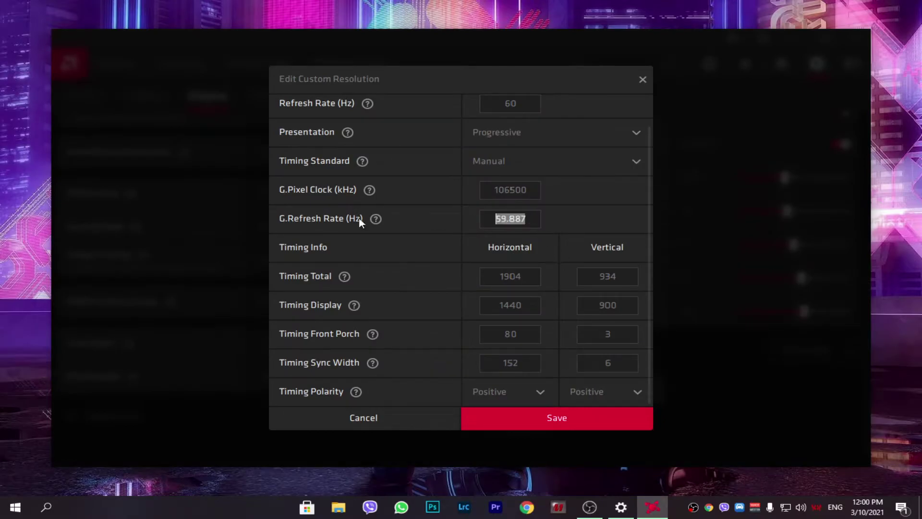
pyautogui.write('65')
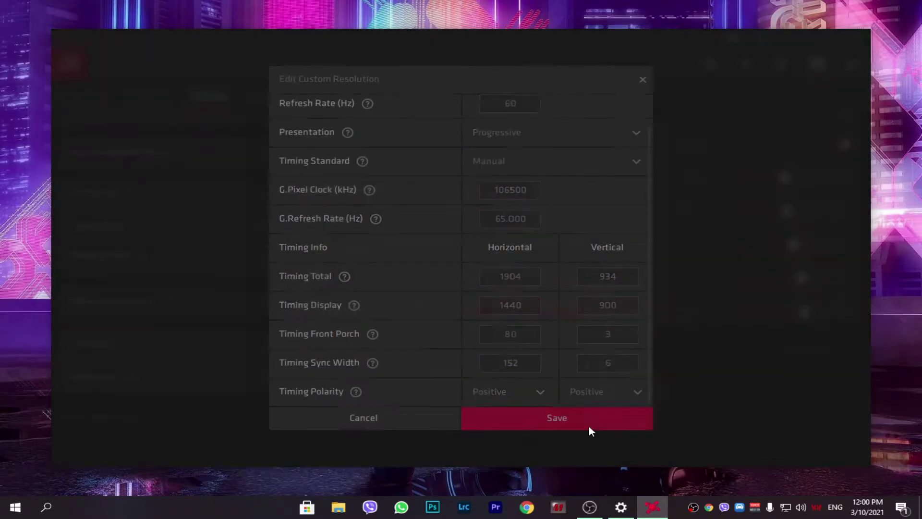
pyautogui.click(588, 425)
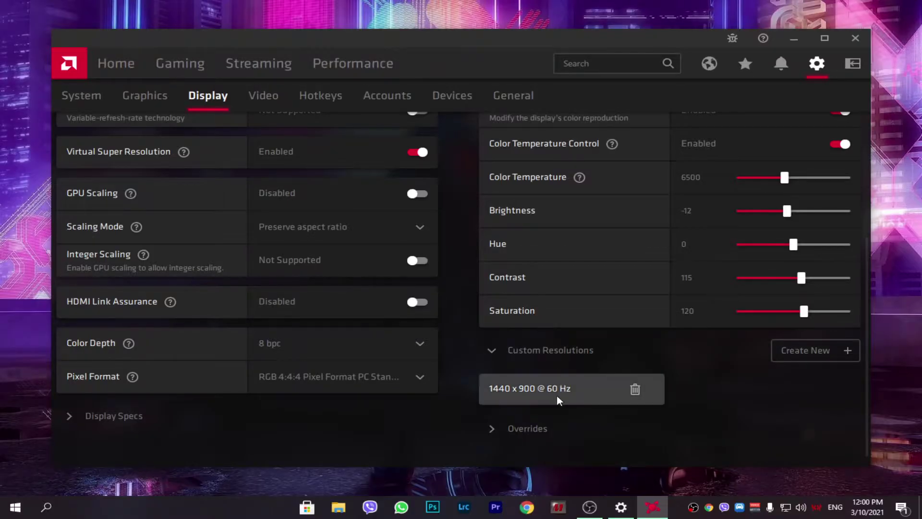
pyautogui.click(643, 394)
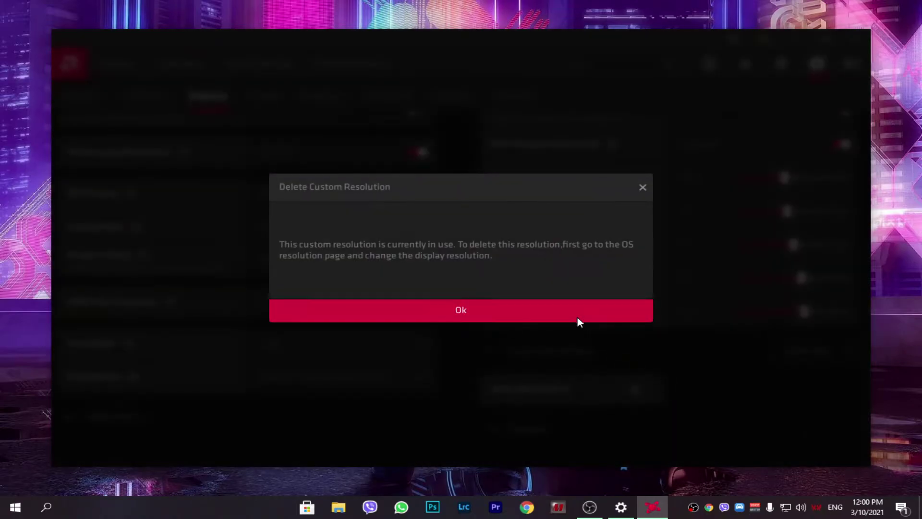
pyautogui.click(577, 314)
# Step: Cancel the abandoned edit and create a new custom resolution with Refresh Rate 65 Hz
pyautogui.click(792, 359)
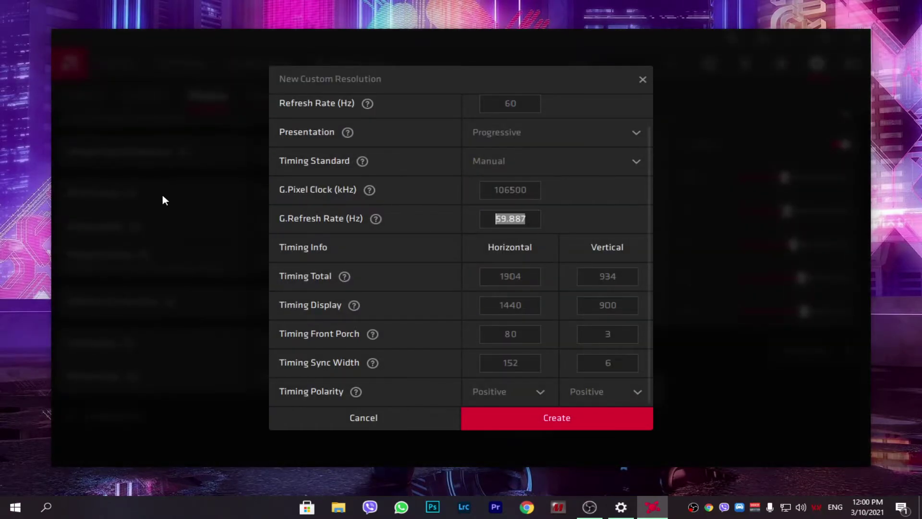
pyautogui.write('65')
pyautogui.scroll(2, 494, 210)
pyautogui.click(642, 80)
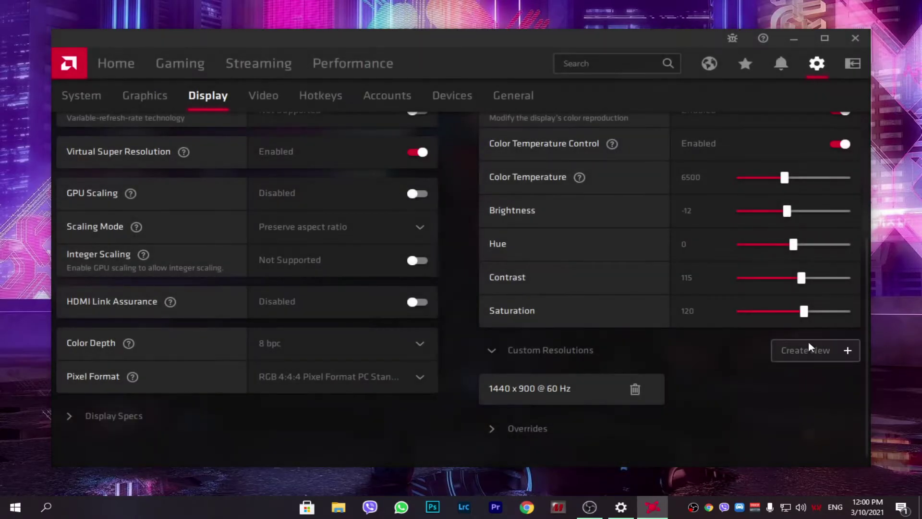
pyautogui.click(809, 344)
pyautogui.doubleClick(510, 137)
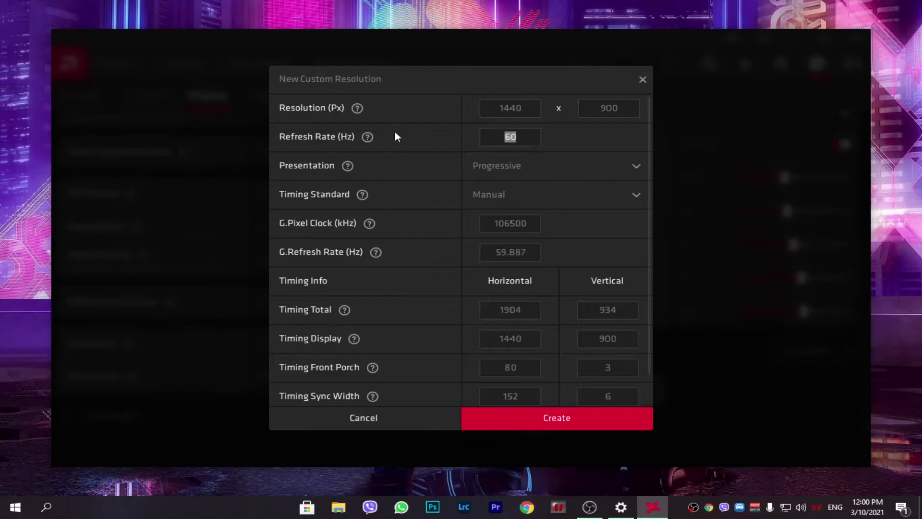
pyautogui.write('65')
pyautogui.click(600, 419)
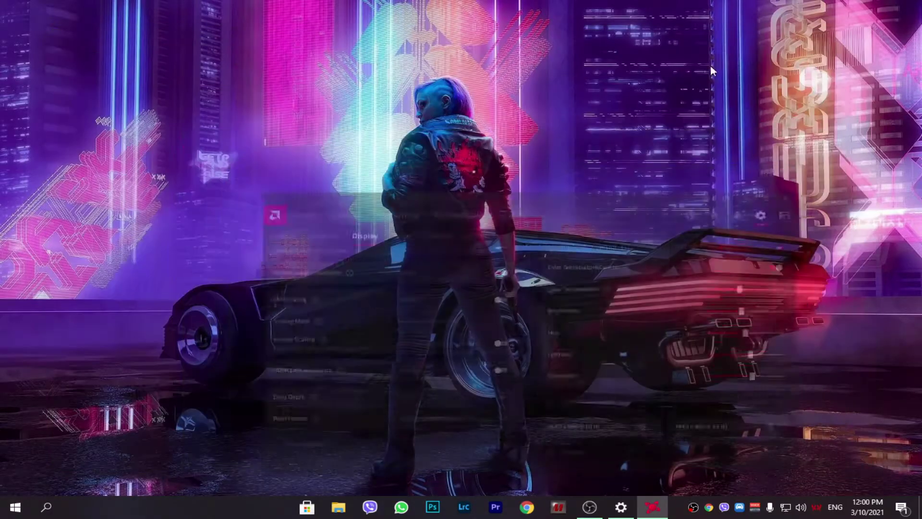
# Step: Switch Display 1 to 65.000 Hz in advanced display settings, keep it, and minimize Settings
pyautogui.rightClick(655, 89)
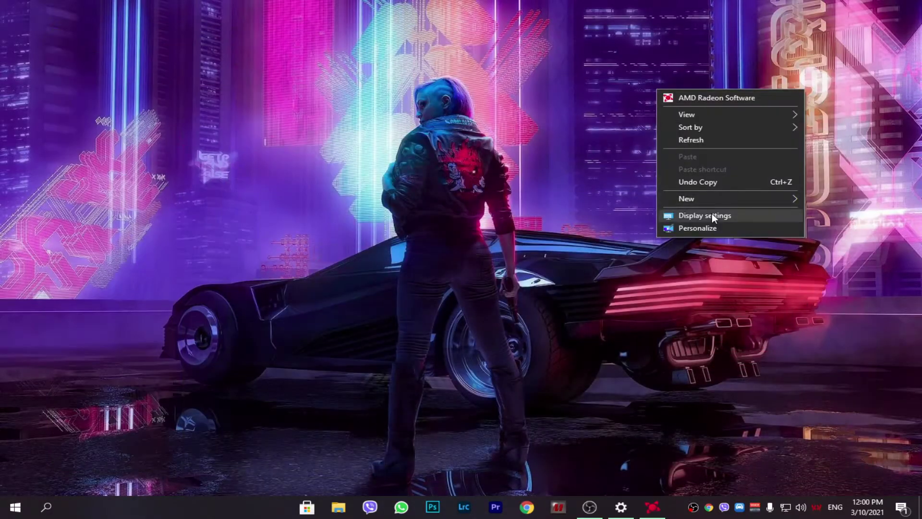
pyautogui.click(712, 214)
pyautogui.scroll(-3, 259, 394)
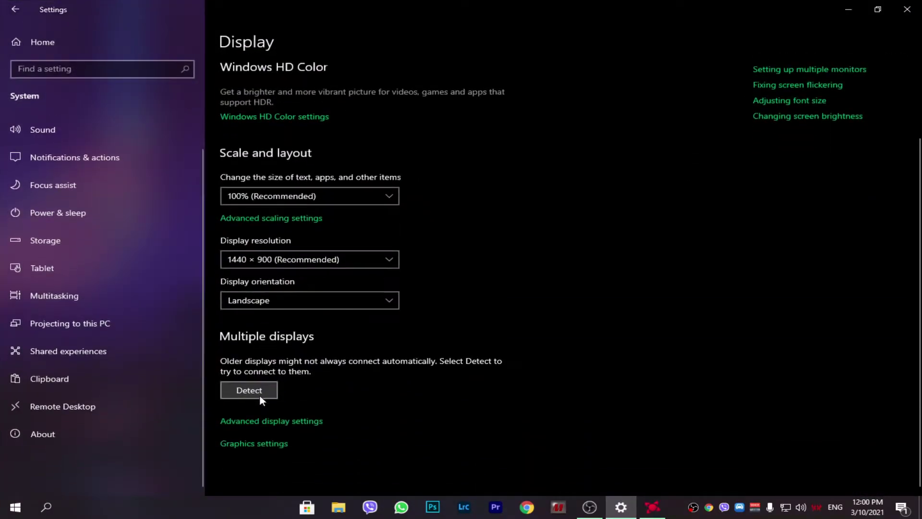
pyautogui.click(281, 420)
pyautogui.click(146, 402)
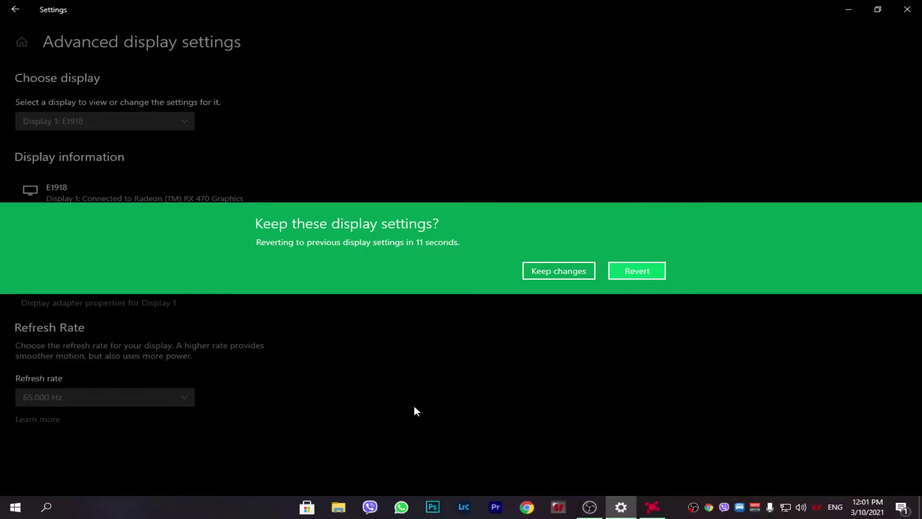
pyautogui.click(564, 273)
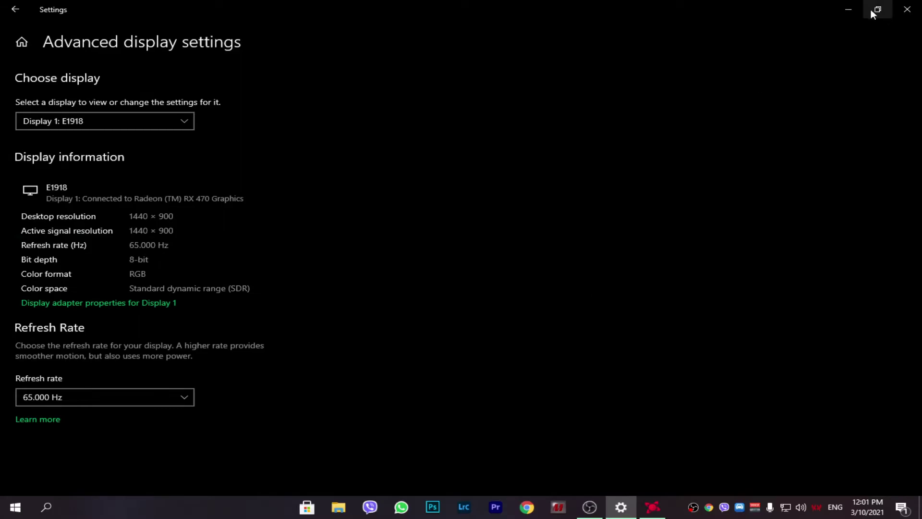
pyautogui.click(857, 6)
# Step: Refresh the desktop five times, then bring AMD Radeon Software back from the taskbar
pyautogui.rightClick(719, 70)
pyautogui.click(763, 121)
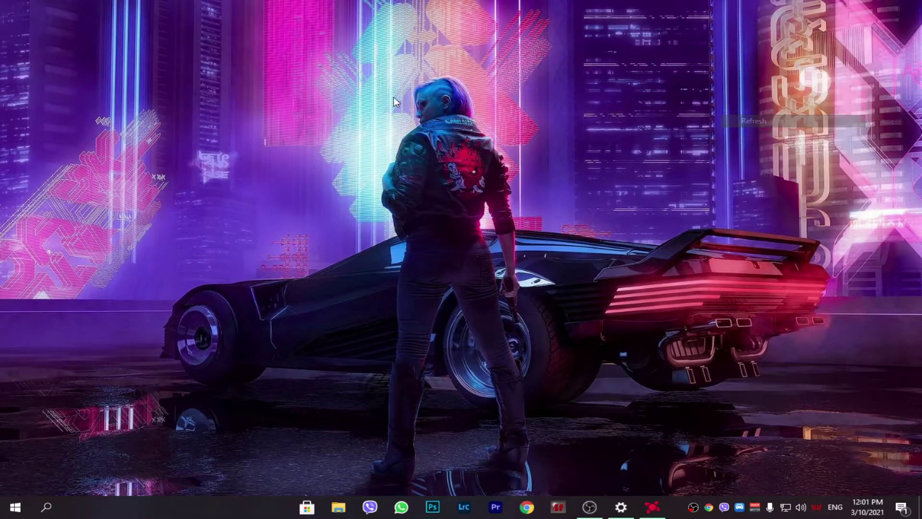
pyautogui.rightClick(331, 108)
pyautogui.click(379, 159)
pyautogui.rightClick(379, 154)
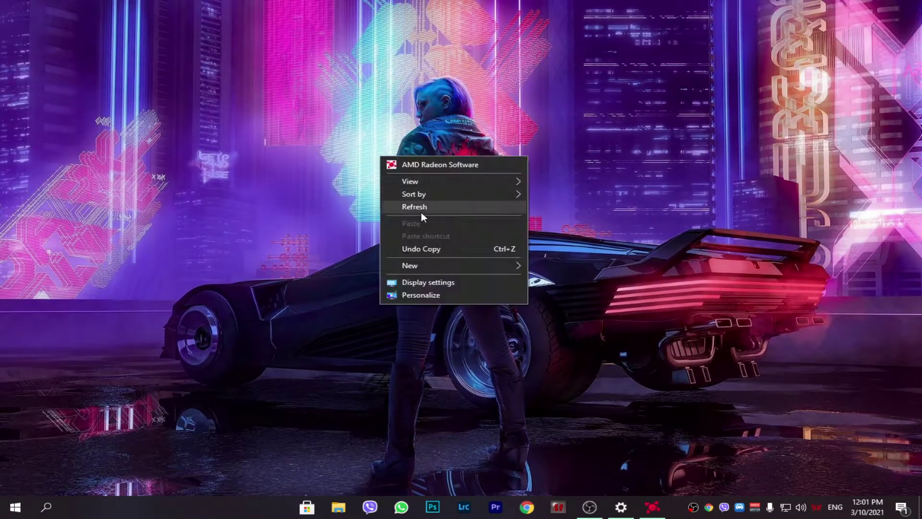
pyautogui.click(421, 211)
pyautogui.rightClick(278, 99)
pyautogui.click(318, 150)
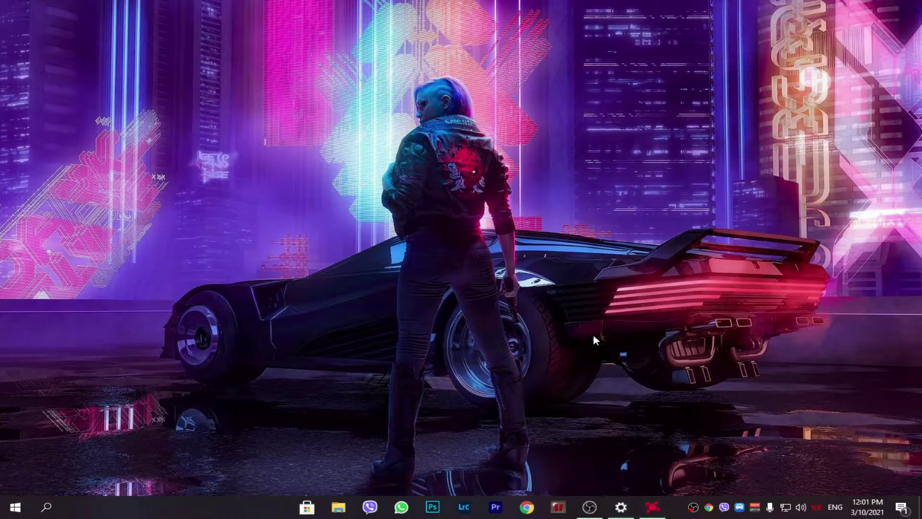
pyautogui.rightClick(474, 273)
pyautogui.click(499, 323)
pyautogui.click(652, 506)
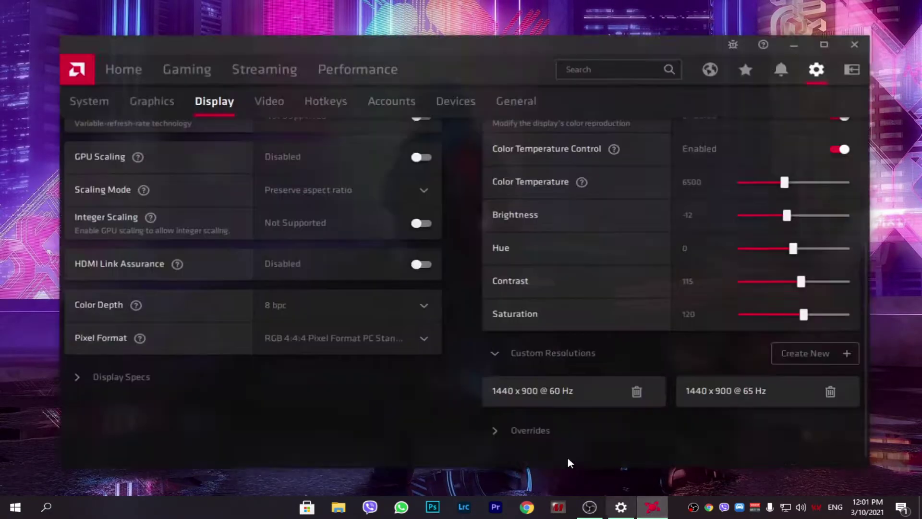
# Step: Add a new custom resolution with Refresh Rate changed to 75 Hz
pyautogui.click(799, 356)
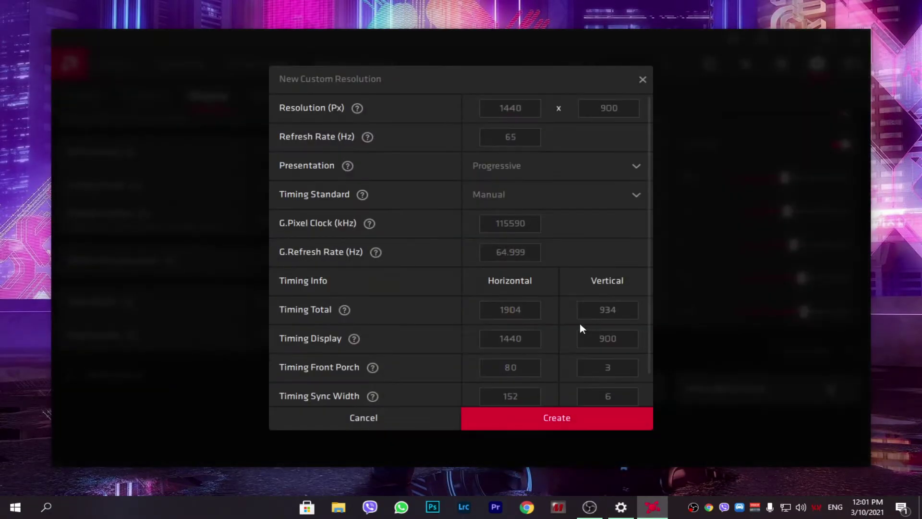
pyautogui.doubleClick(528, 135)
pyautogui.write('75')
pyautogui.click(552, 423)
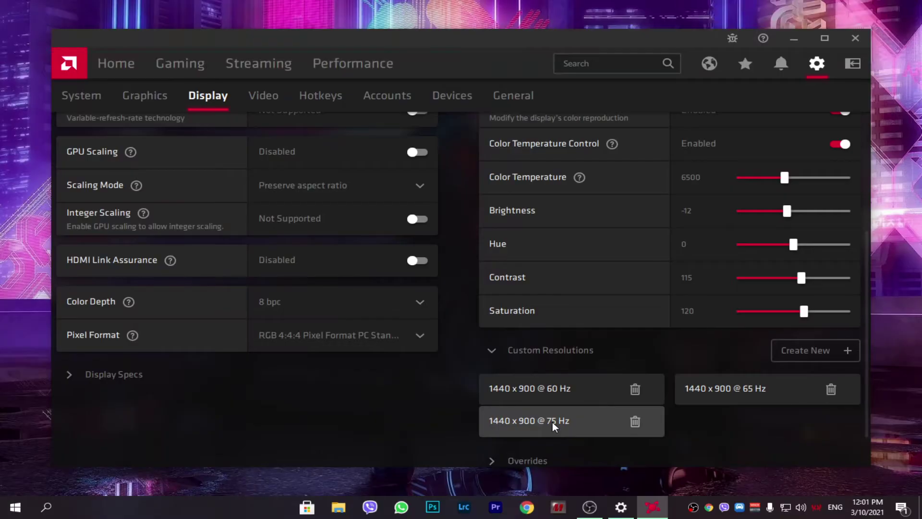
# Step: In Windows advanced display settings, switch Display 1 to 75 Hz and keep the change
pyautogui.click(793, 39)
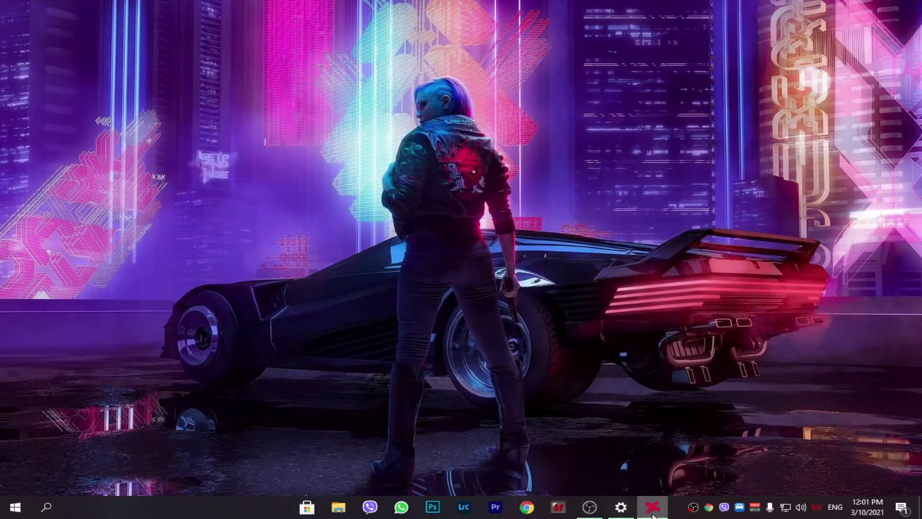
pyautogui.click(621, 506)
pyautogui.click(163, 398)
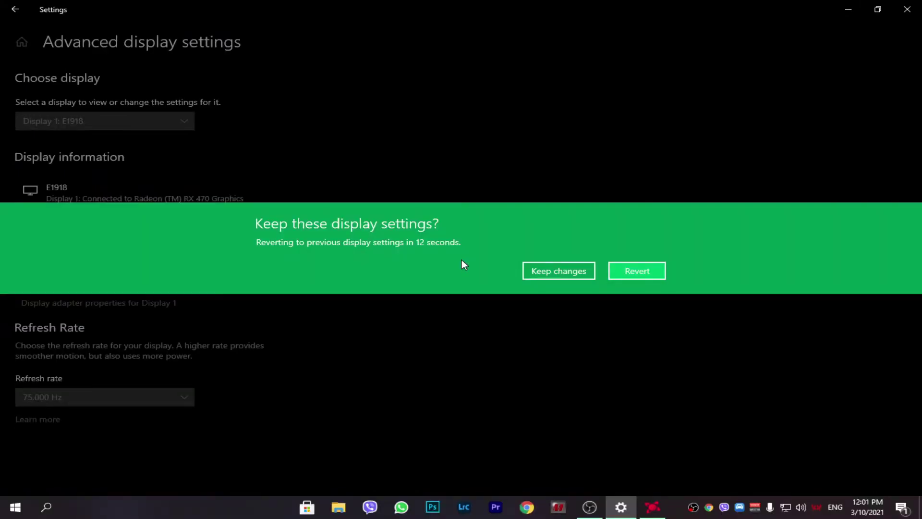
pyautogui.click(586, 264)
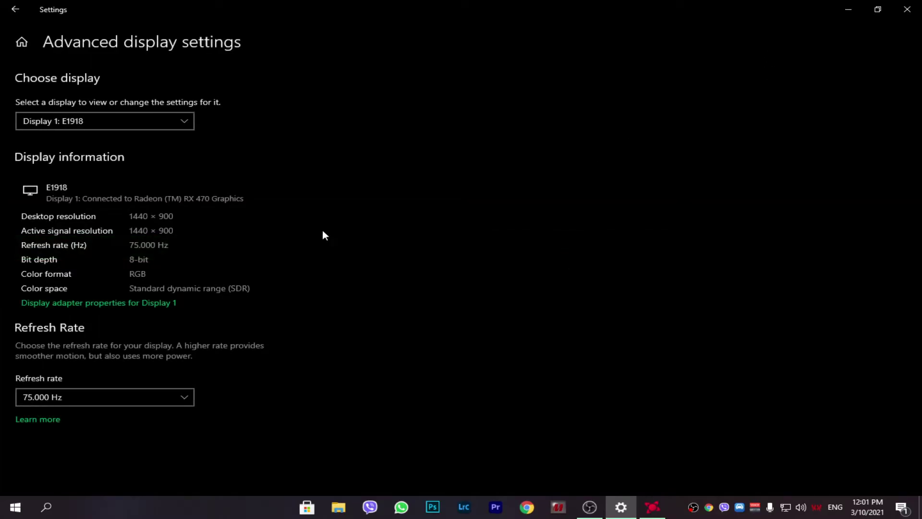
pyautogui.click(92, 397)
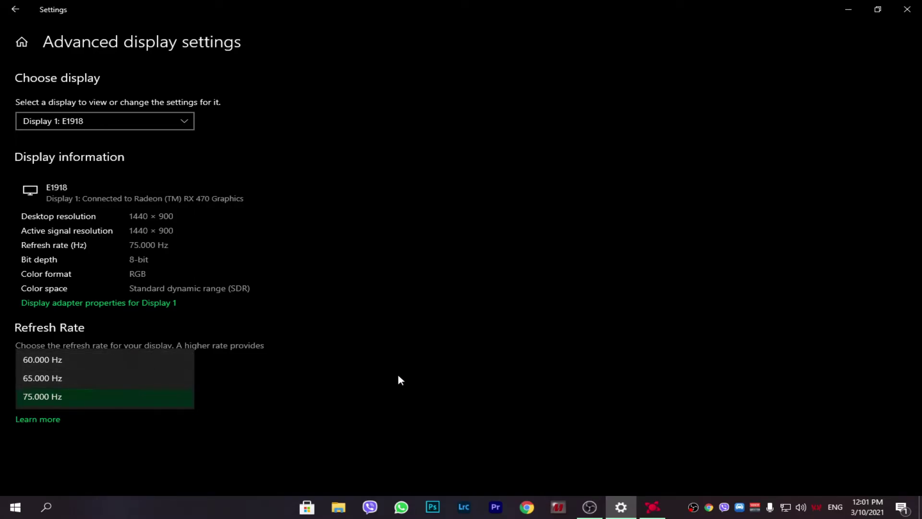
pyautogui.click(48, 396)
pyautogui.click(38, 400)
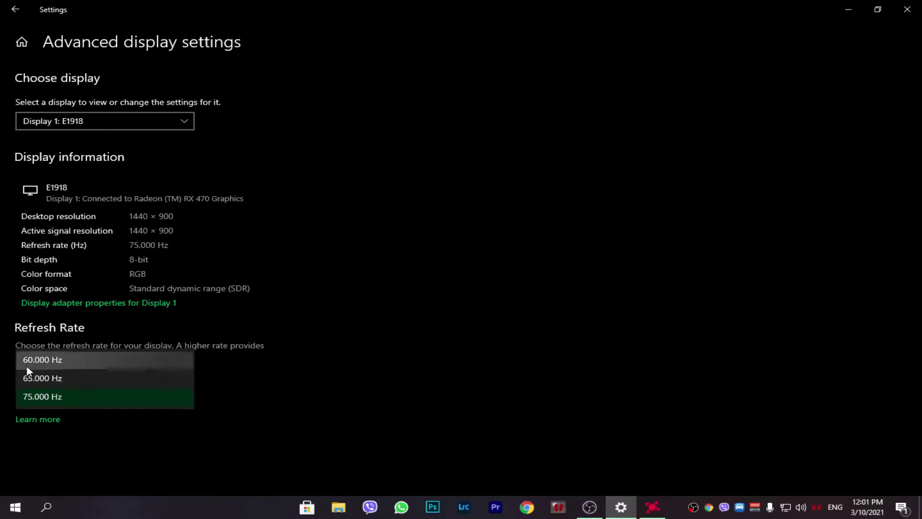
pyautogui.click(523, 301)
# Step: Minimize Settings, dismiss a desktop menu, and return to AMD Radeon Software
pyautogui.click(848, 9)
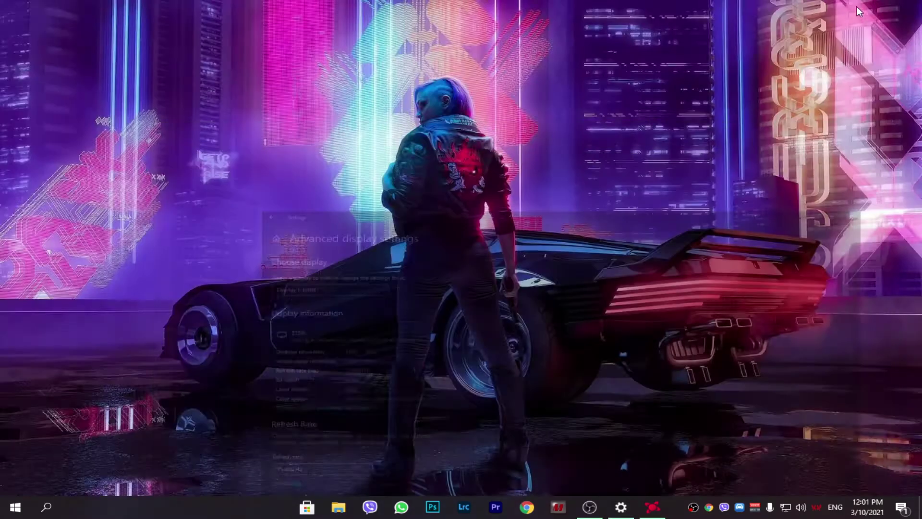
pyautogui.rightClick(599, 57)
pyautogui.click(639, 164)
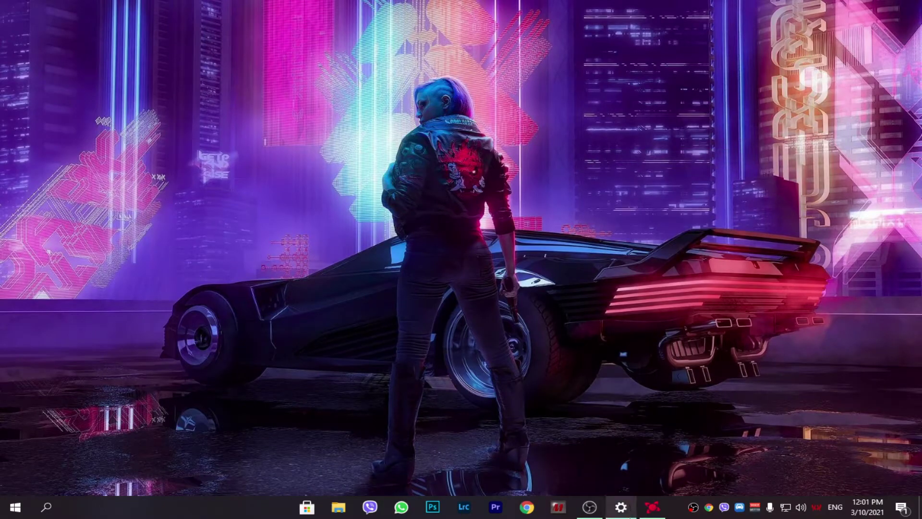
pyautogui.click(653, 509)
# Step: Create a 90 Hz custom resolution and try it in Windows' refresh rate list
pyautogui.click(820, 350)
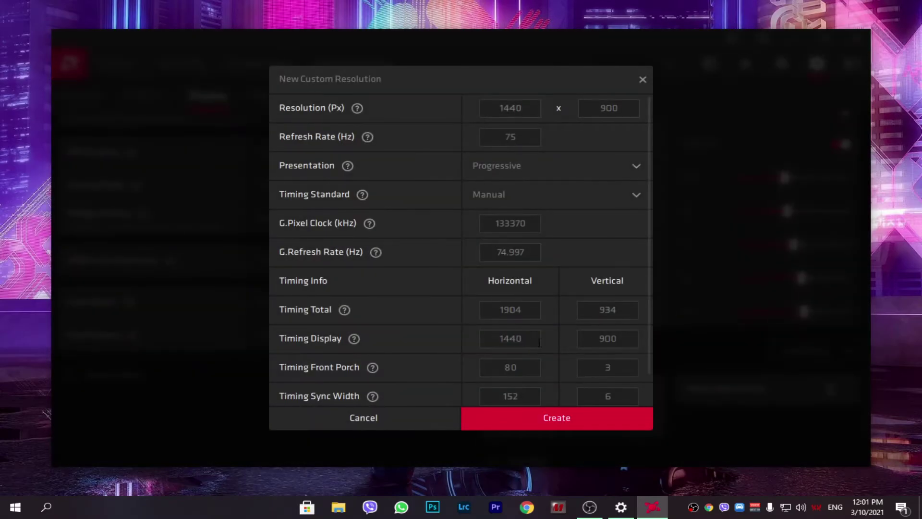
pyautogui.doubleClick(535, 141)
pyautogui.write('9')
pyautogui.write('0')
pyautogui.click(556, 428)
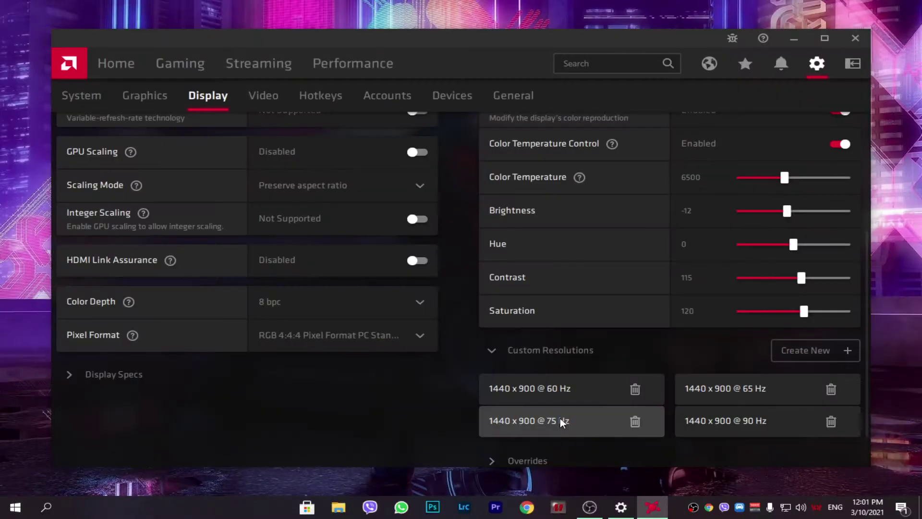
pyautogui.click(623, 505)
pyautogui.click(155, 397)
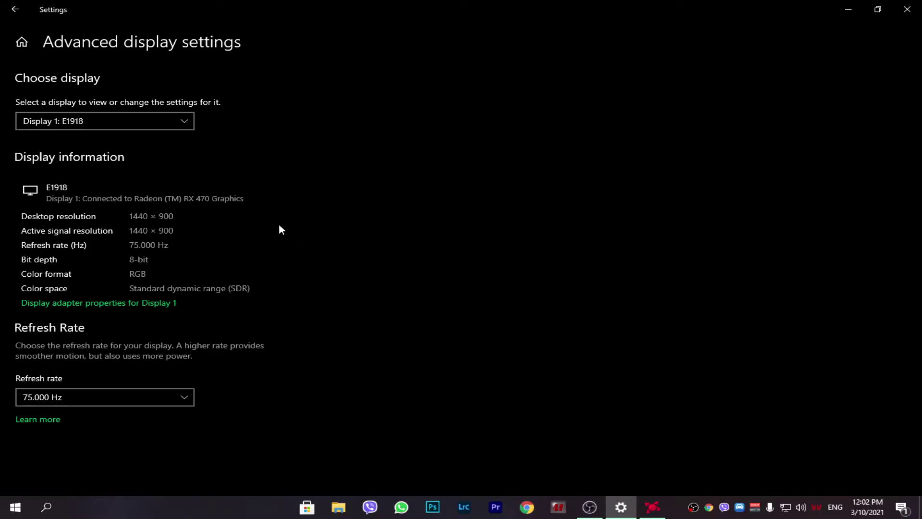
# Step: Add an 85 Hz custom resolution by changing Refresh Rate from 75 to 85
pyautogui.click(848, 9)
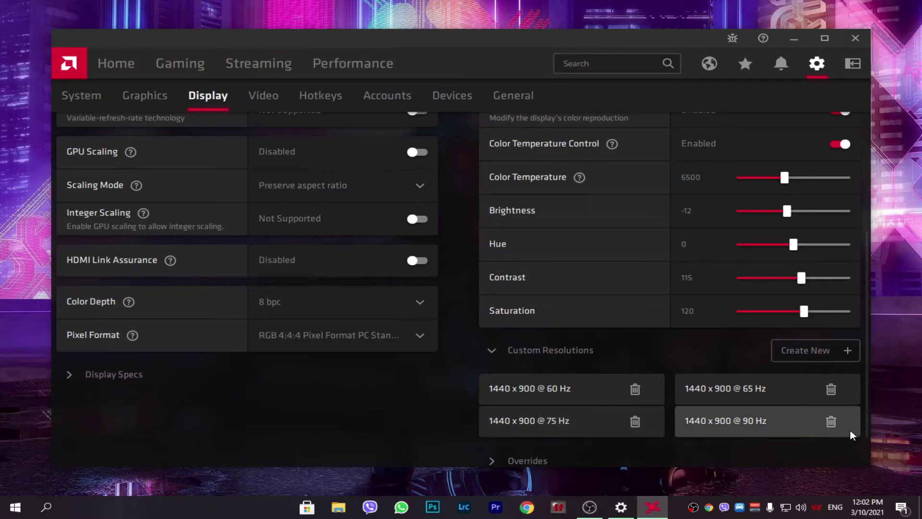
pyautogui.click(831, 342)
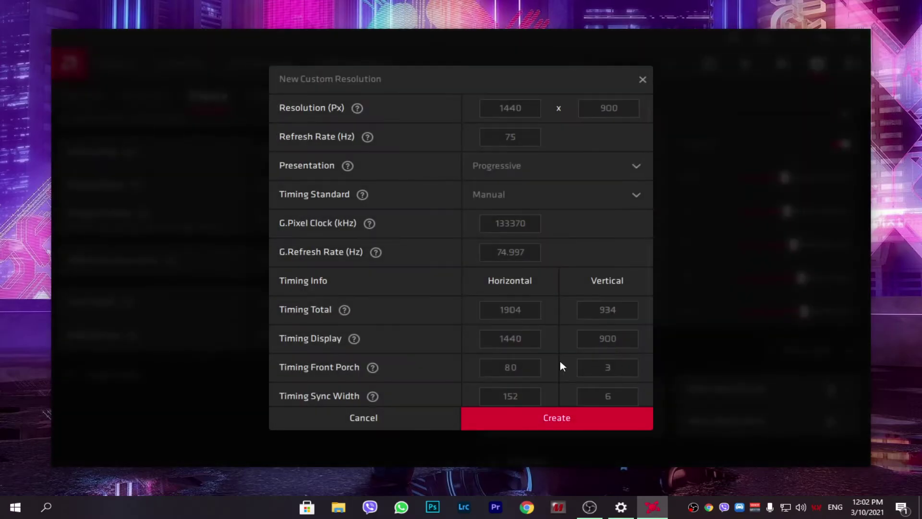
pyautogui.doubleClick(510, 137)
pyautogui.write('85')
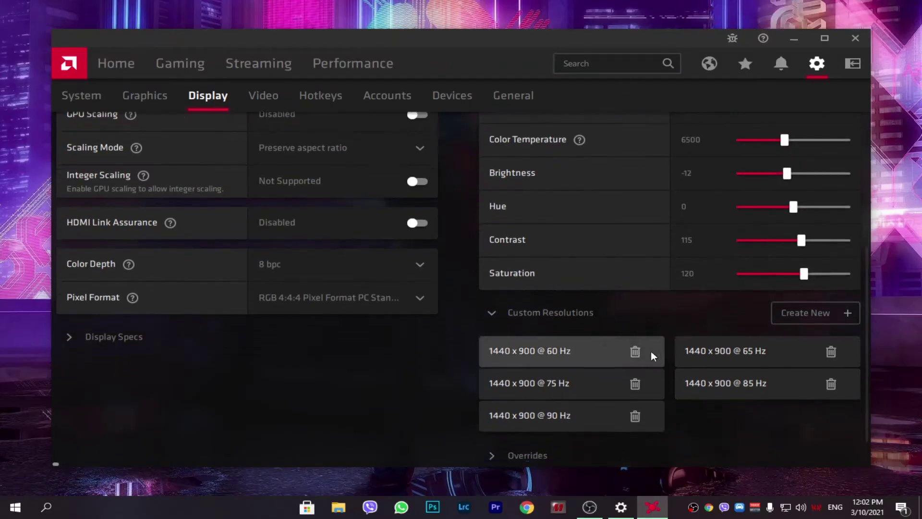
pyautogui.scroll(-1, 650, 350)
pyautogui.click(633, 508)
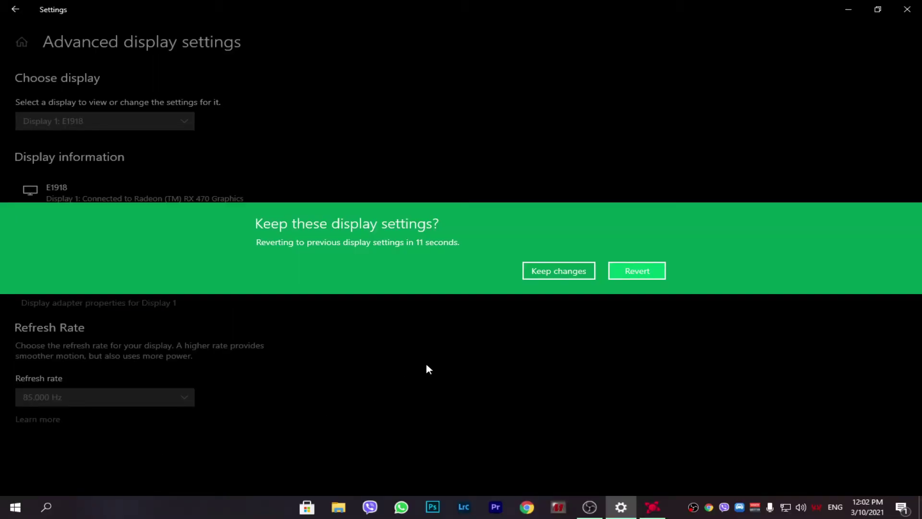
# Step: Keep the 85 Hz refresh rate in Windows, then bring Radeon's custom resolution list back up
pyautogui.click(542, 277)
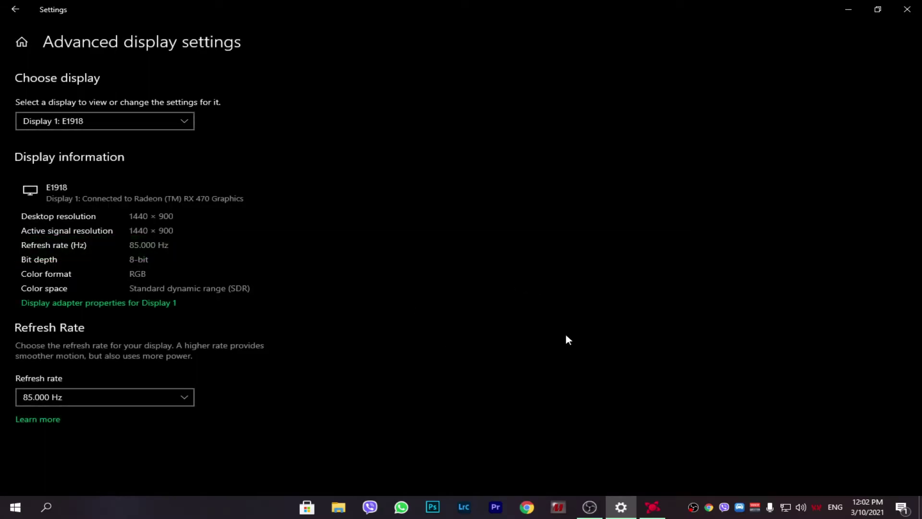
pyautogui.click(847, 8)
pyautogui.click(621, 507)
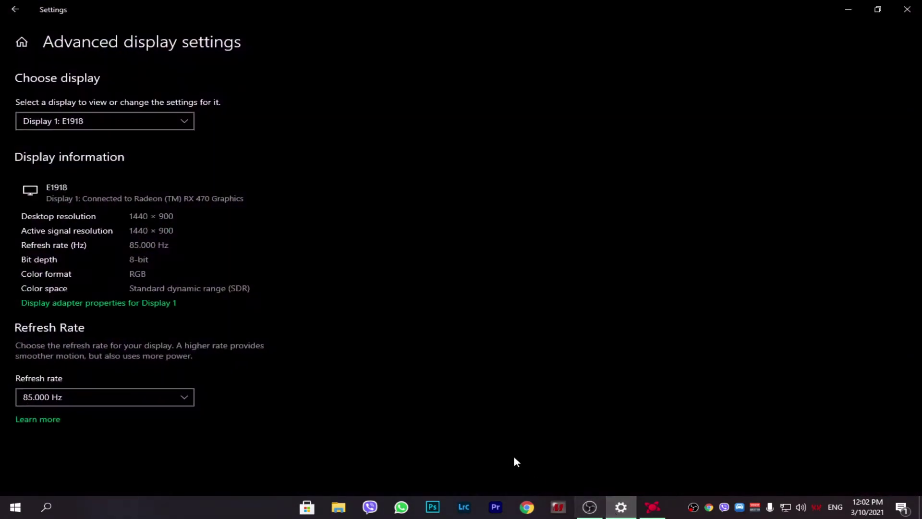
pyautogui.click(652, 506)
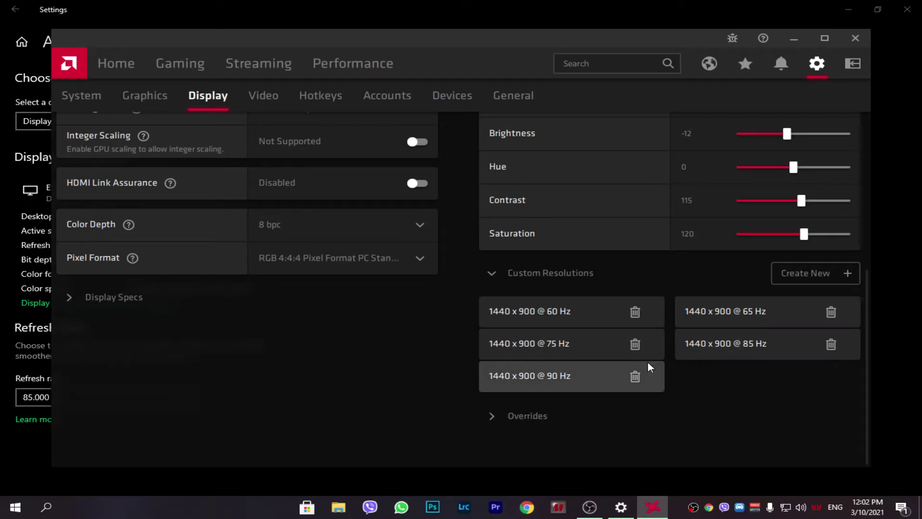
# Step: Delete the 60 Hz custom resolution, then reopen the UFO Test Frame Skipping Checker from Chrome history
pyautogui.click(638, 314)
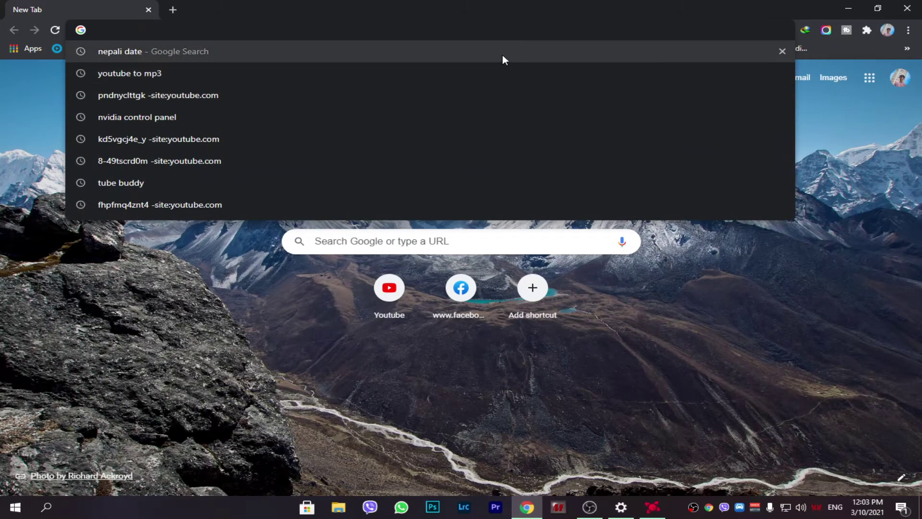
pyautogui.click(908, 30)
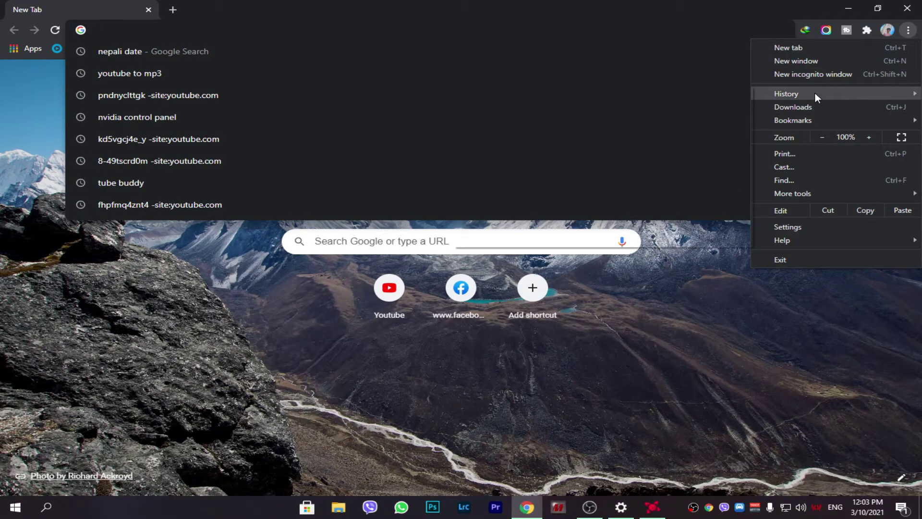
pyautogui.moveTo(786, 93)
pyautogui.click(586, 98)
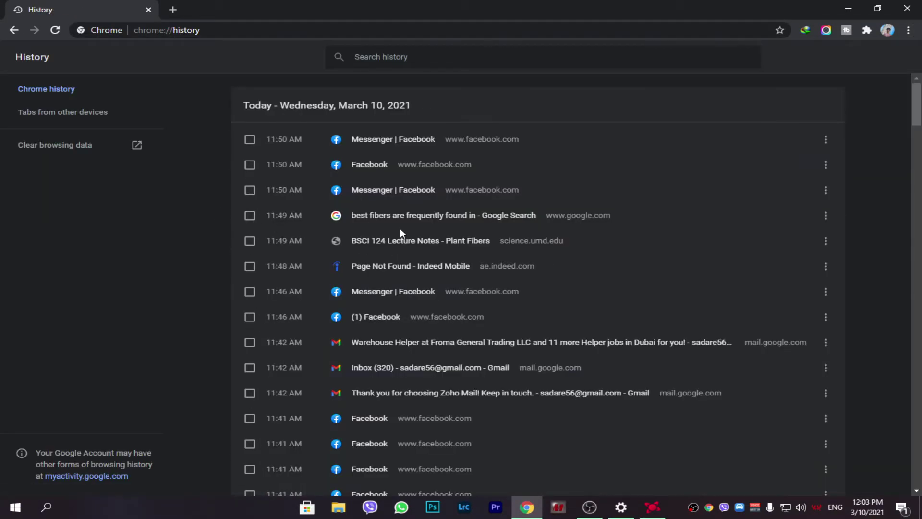
pyautogui.scroll(-3, 402, 232)
pyautogui.scroll(-4, 402, 230)
pyautogui.scroll(-2, 402, 230)
pyautogui.scroll(-2, 402, 229)
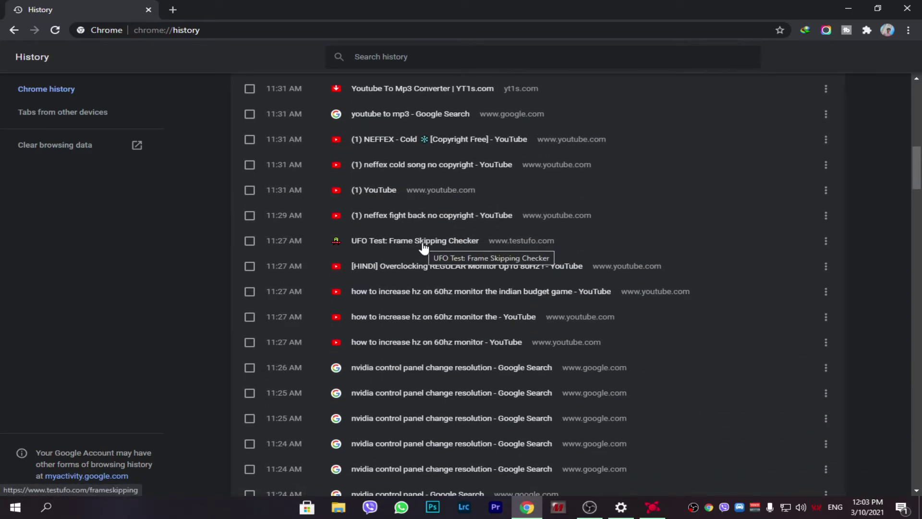
pyautogui.click(423, 245)
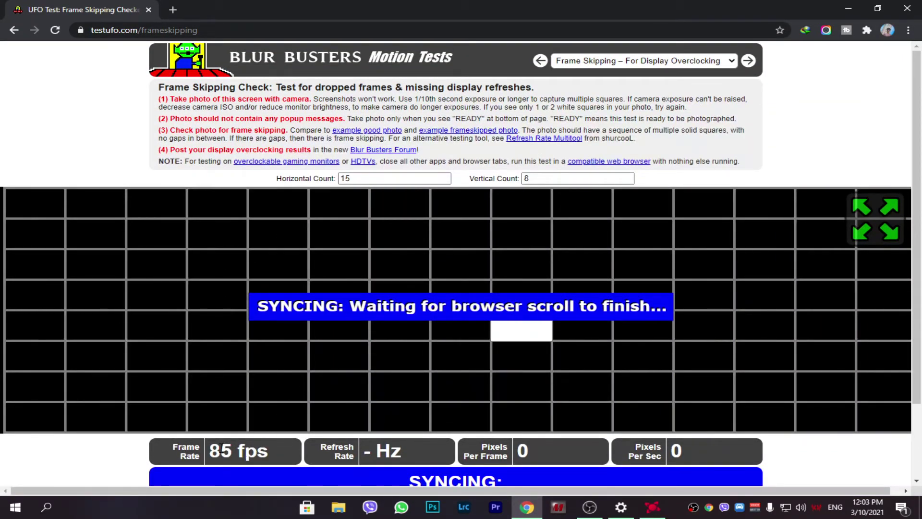
# Step: Confirm the frame skipping test reads 85 fps, viewing the test grid full screen and back
pyautogui.scroll(-1, 216, 394)
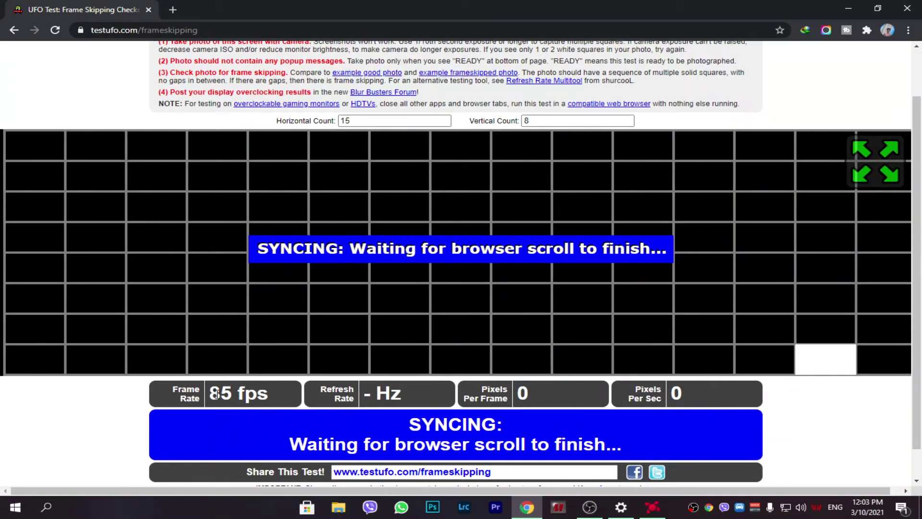
pyautogui.doubleClick(216, 393)
pyautogui.scroll(1, 349, 322)
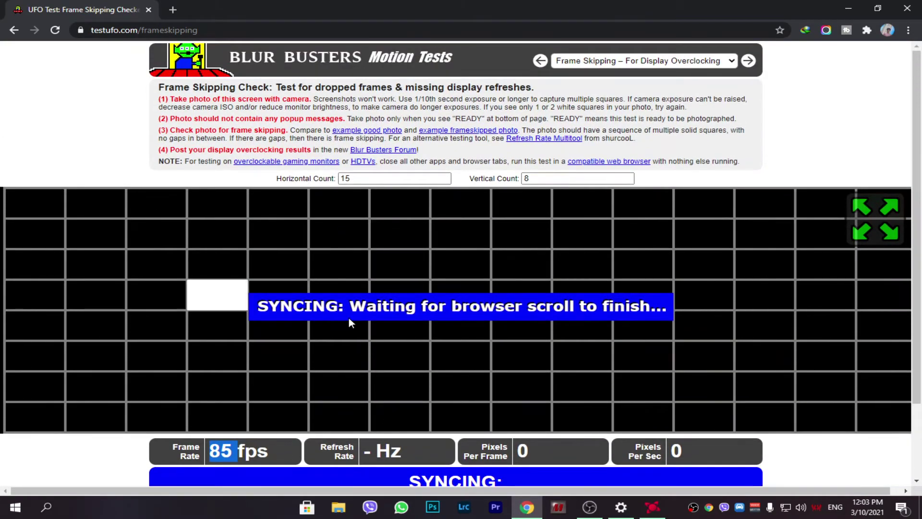
pyautogui.click(889, 214)
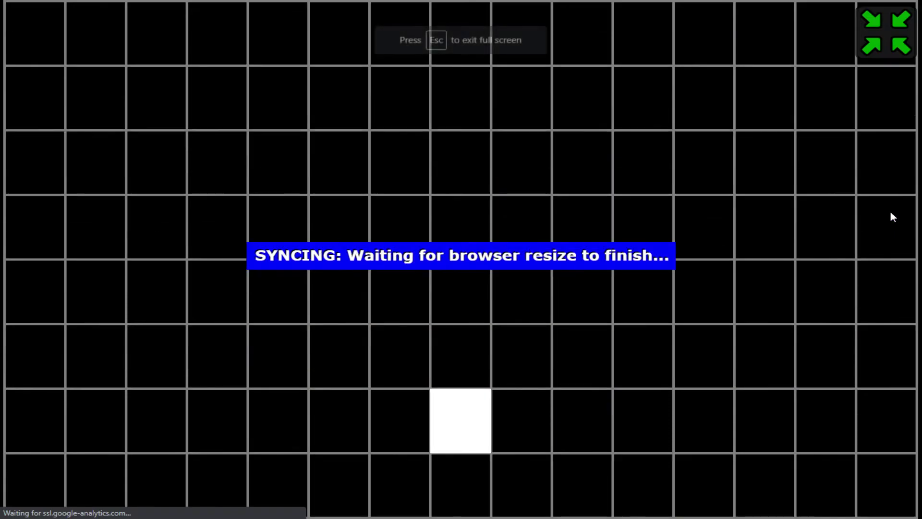
pyautogui.click(894, 51)
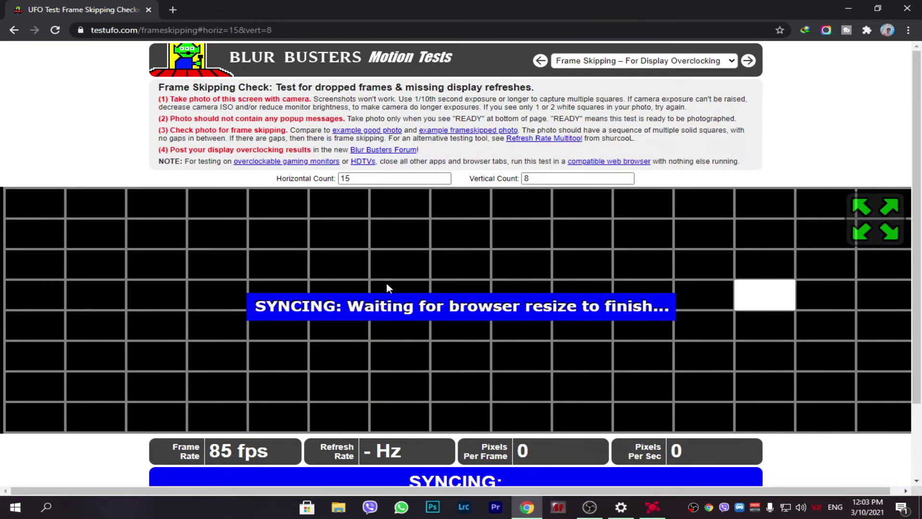
pyautogui.scroll(-1, 326, 299)
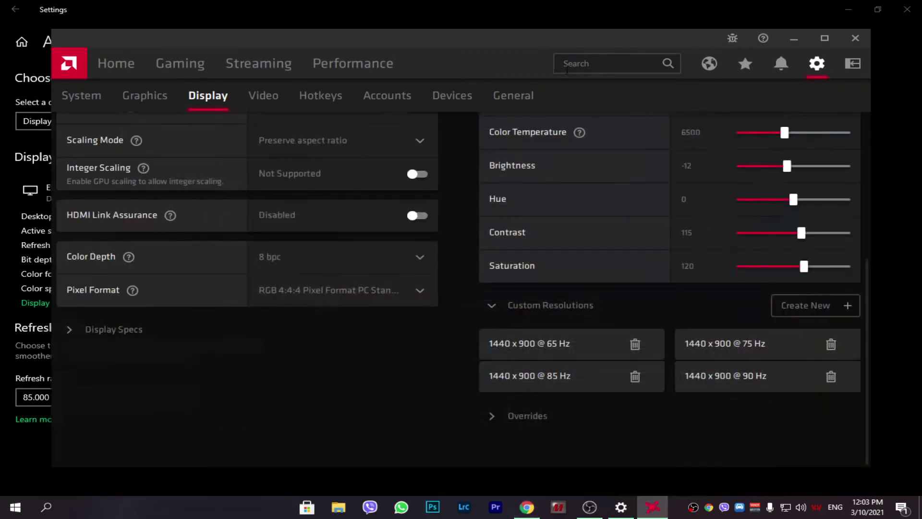
# Step: Close Radeon Software and Windows display settings, then refresh the desktop three times
pyautogui.click(863, 39)
pyautogui.click(907, 9)
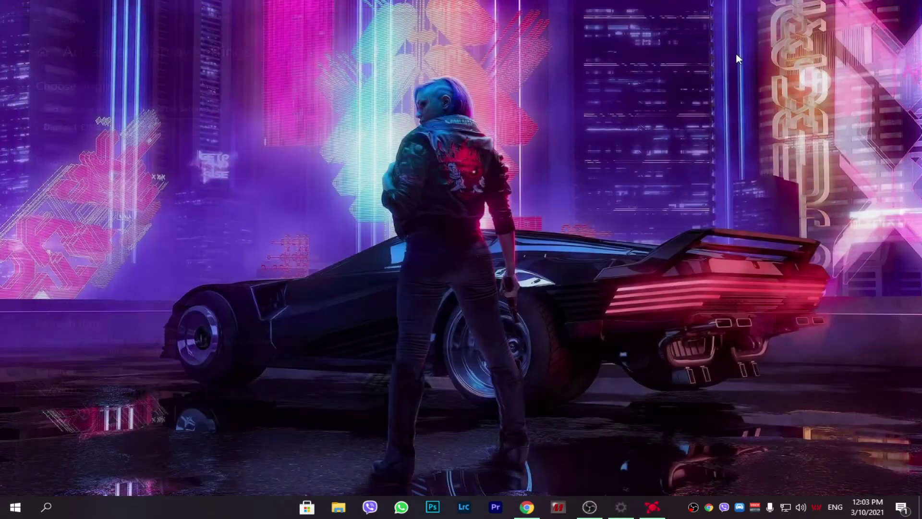
pyautogui.rightClick(655, 83)
pyautogui.click(714, 136)
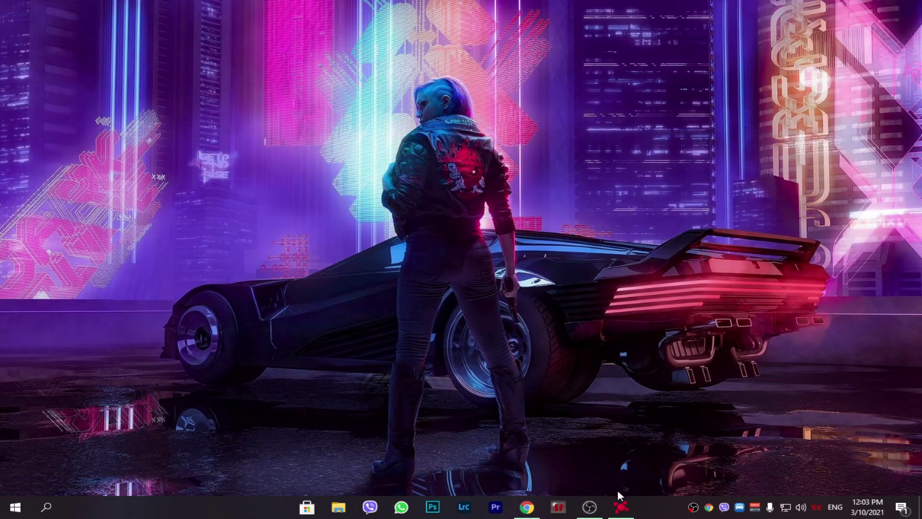
pyautogui.rightClick(646, 325)
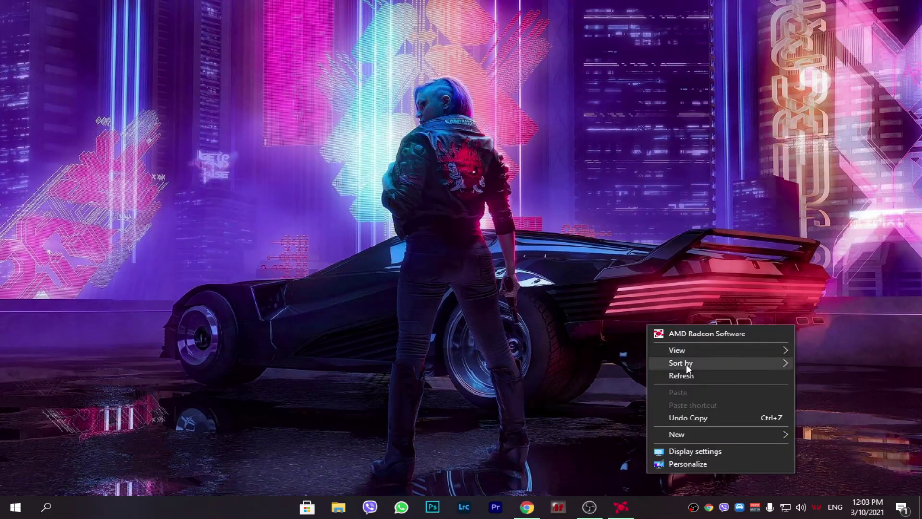
pyautogui.click(685, 370)
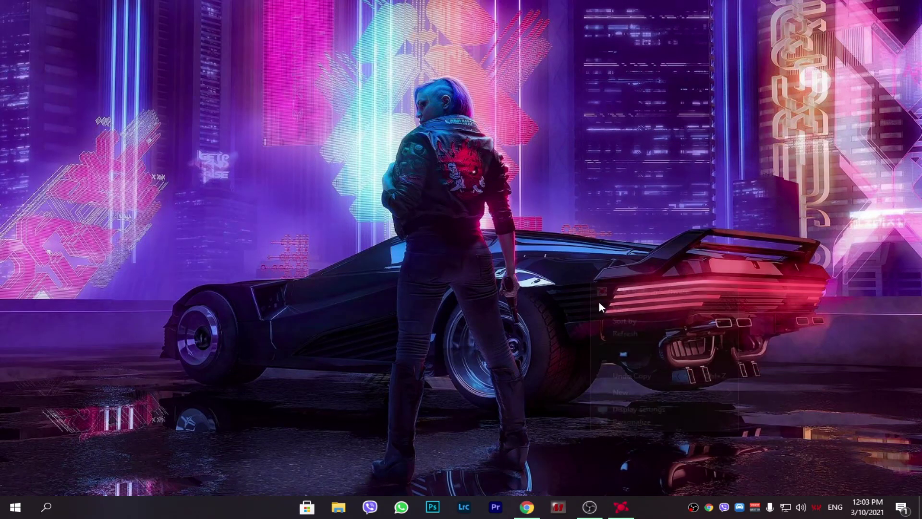
pyautogui.rightClick(598, 302)
pyautogui.click(615, 334)
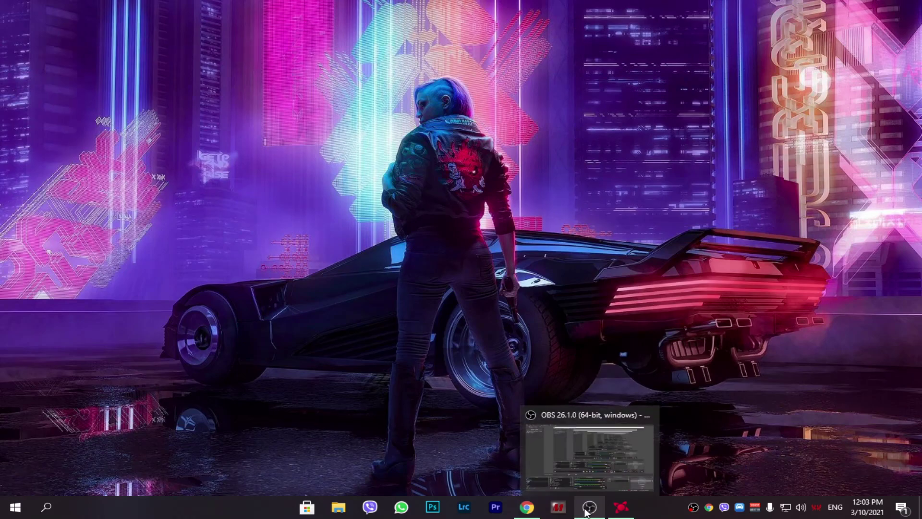